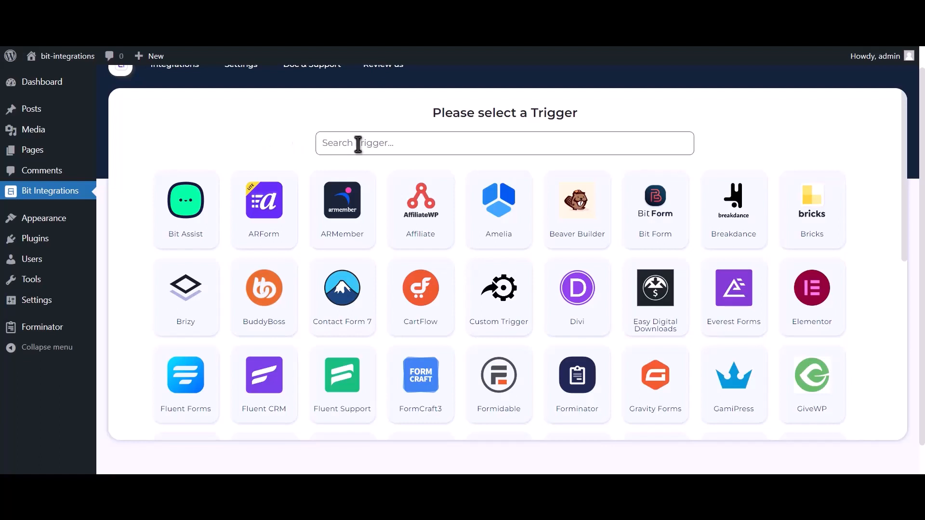
# - Make Forminator's contact-us form the trigger of the new integration
pyautogui.write('forminator')
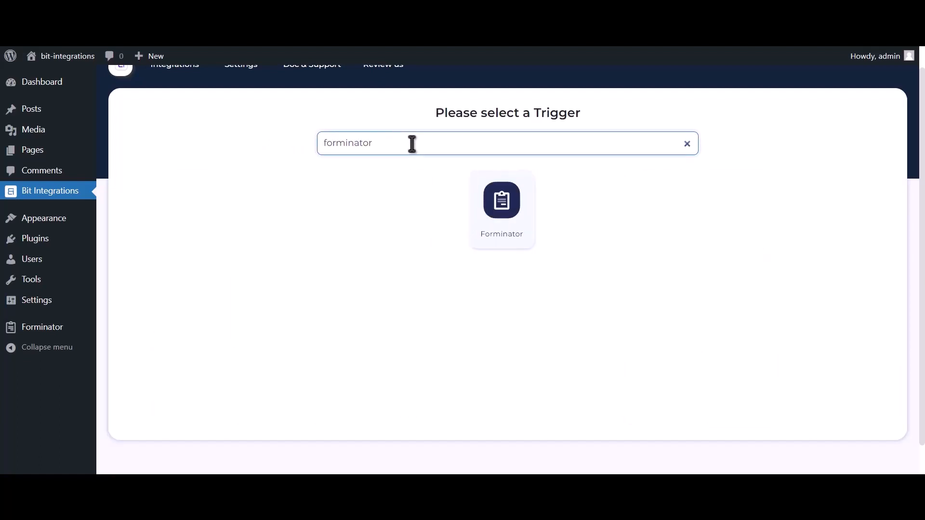
pyautogui.click(489, 211)
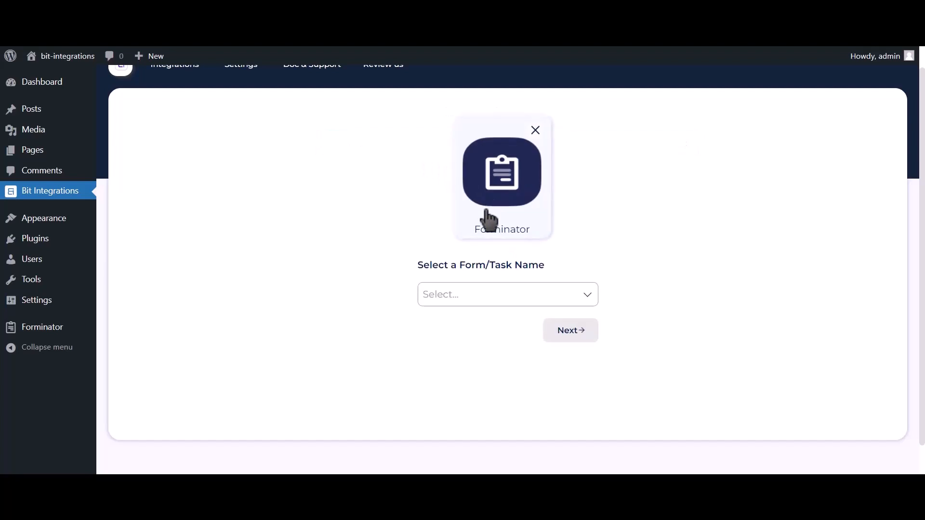
pyautogui.click(477, 288)
pyautogui.click(480, 329)
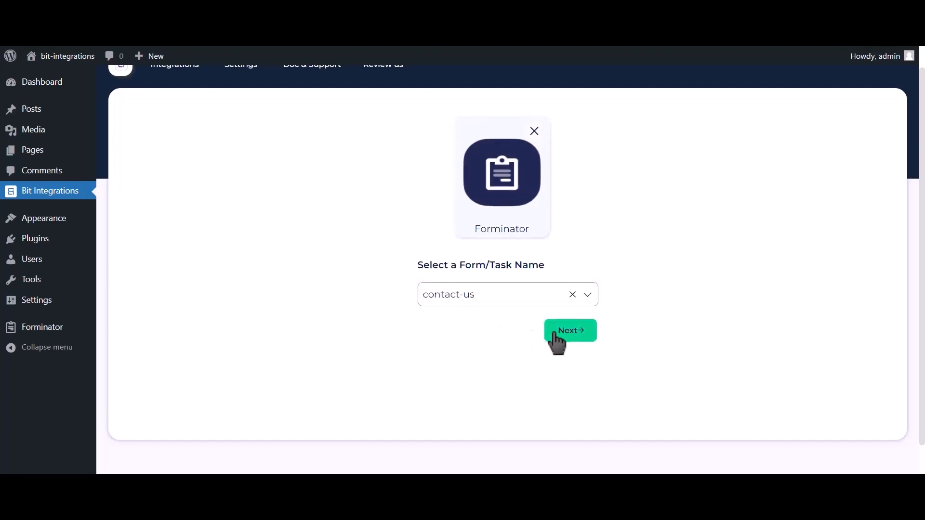
# - Choose SyncSpider as the integration's action
pyautogui.click(555, 334)
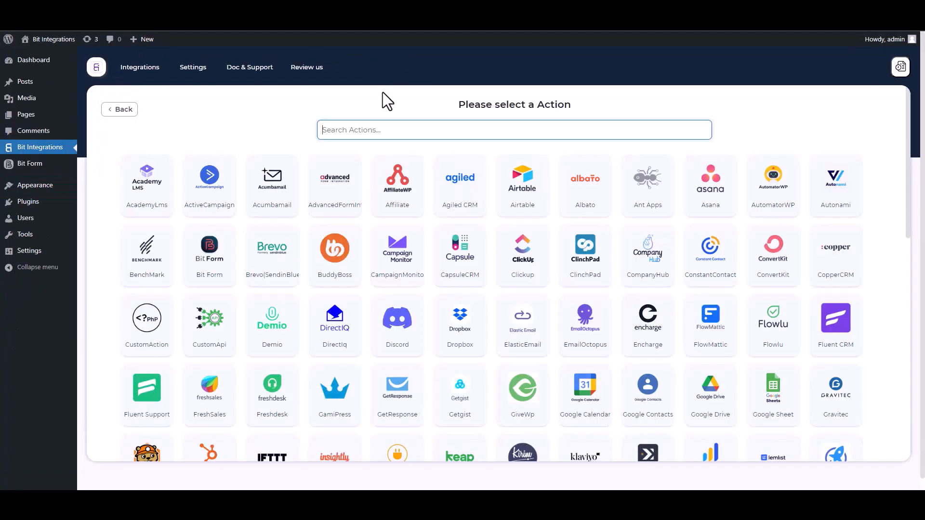
pyautogui.write('SY')
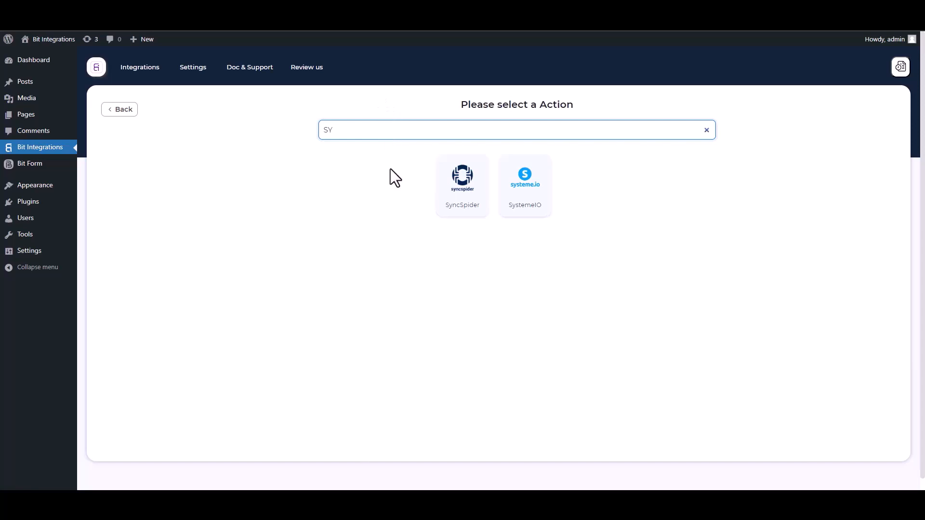
pyautogui.click(470, 208)
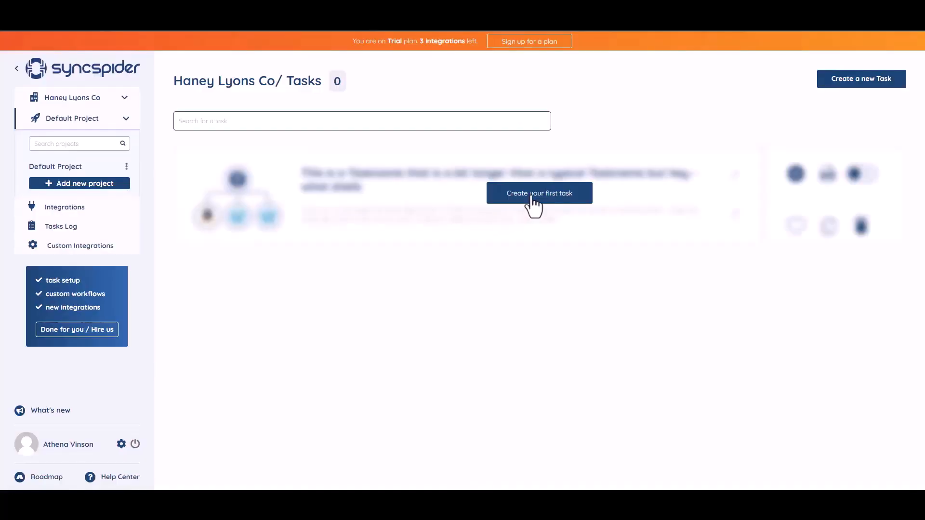
# - Create the first task with WebHooks and MailerLite as its apps, built from scratch
pyautogui.click(528, 199)
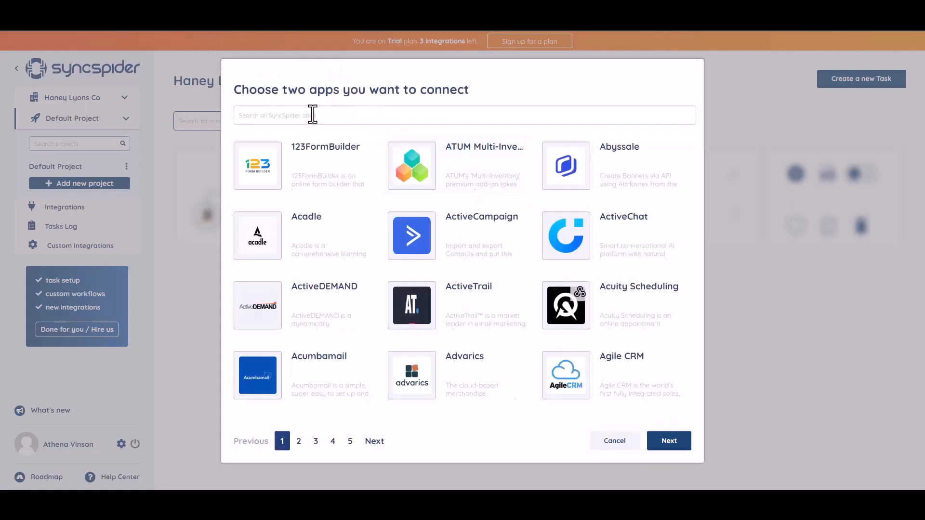
pyautogui.write('WEB')
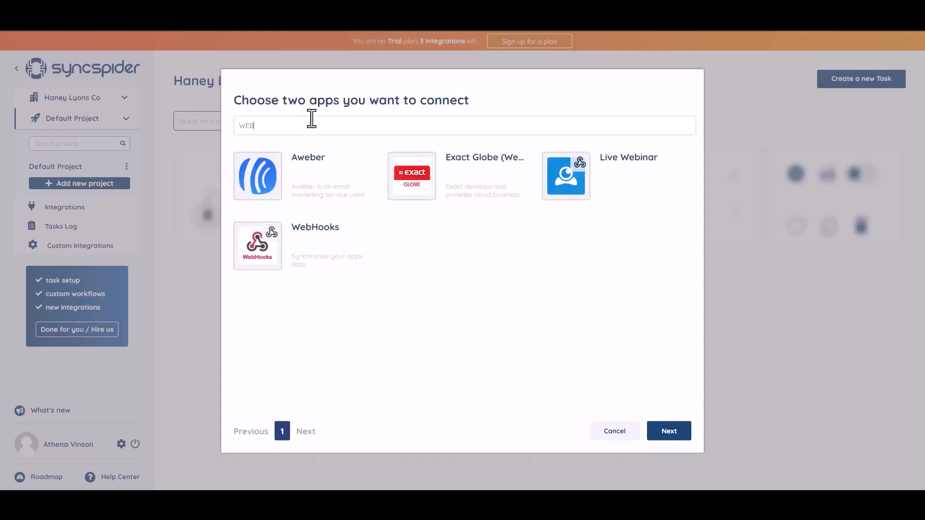
pyautogui.click(318, 246)
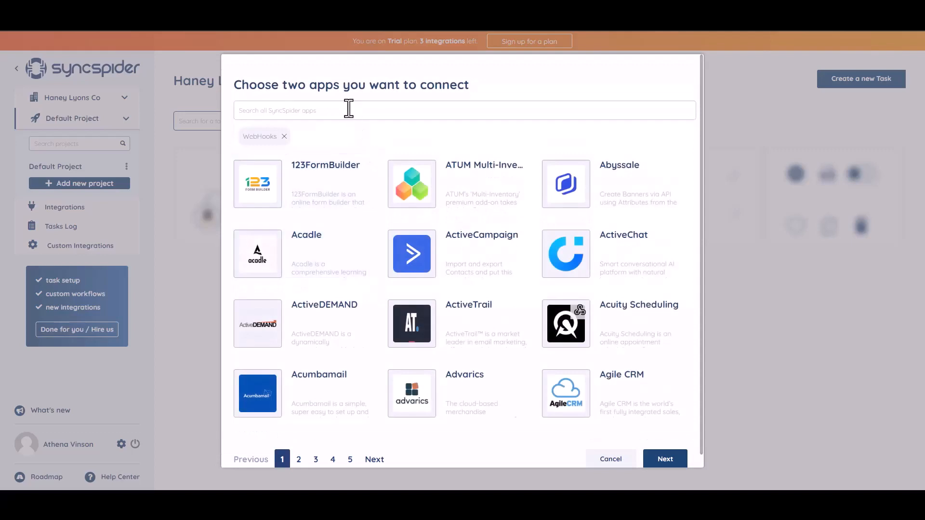
pyautogui.click(334, 109)
pyautogui.write('goo')
pyautogui.click(448, 194)
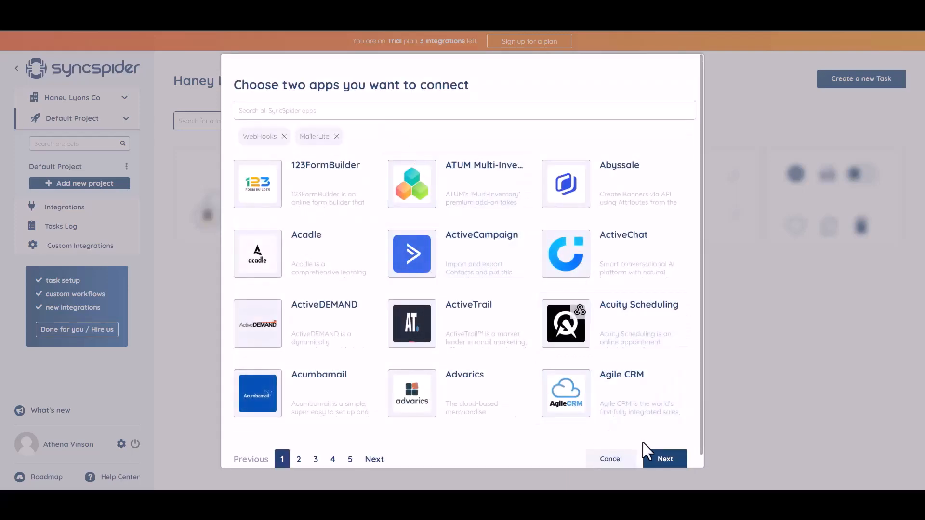
pyautogui.click(665, 458)
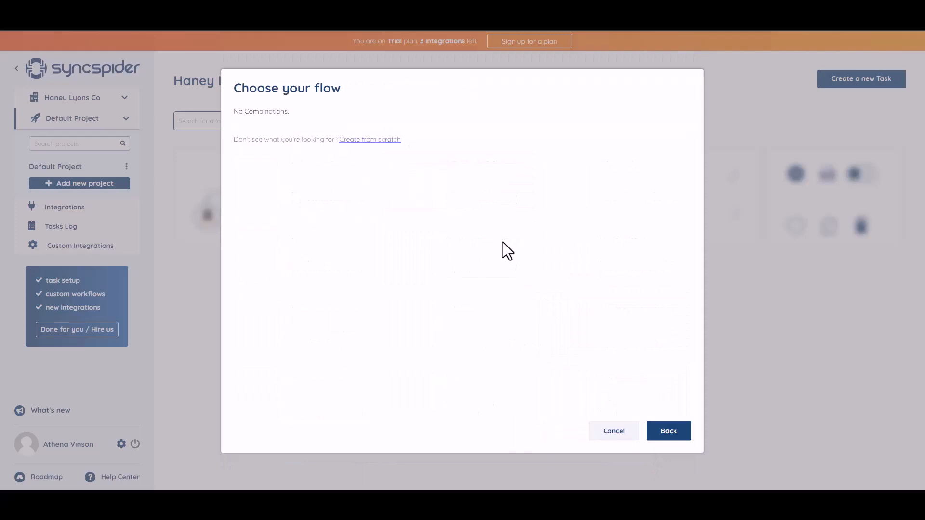
pyautogui.click(364, 140)
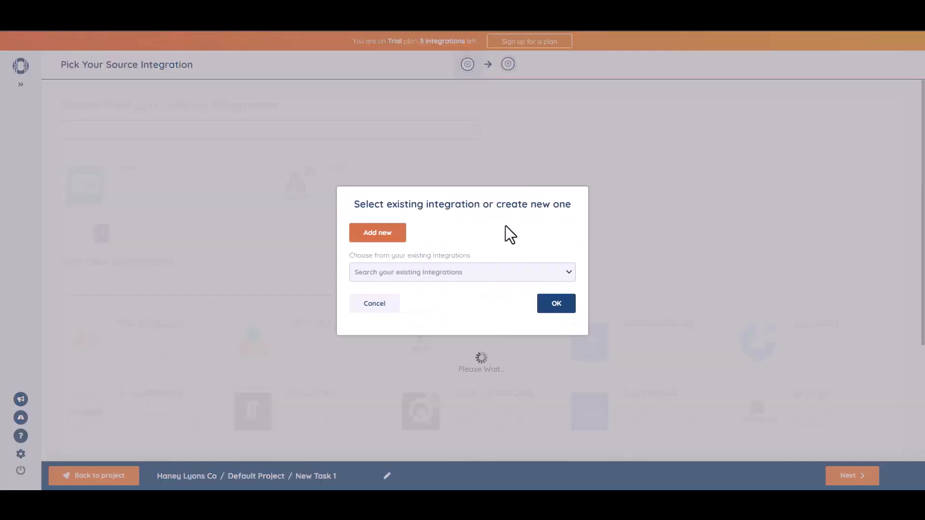
# - Add a WebHooks source named 'Bit Integrations' and copy its generated webhook URL
pyautogui.click(402, 230)
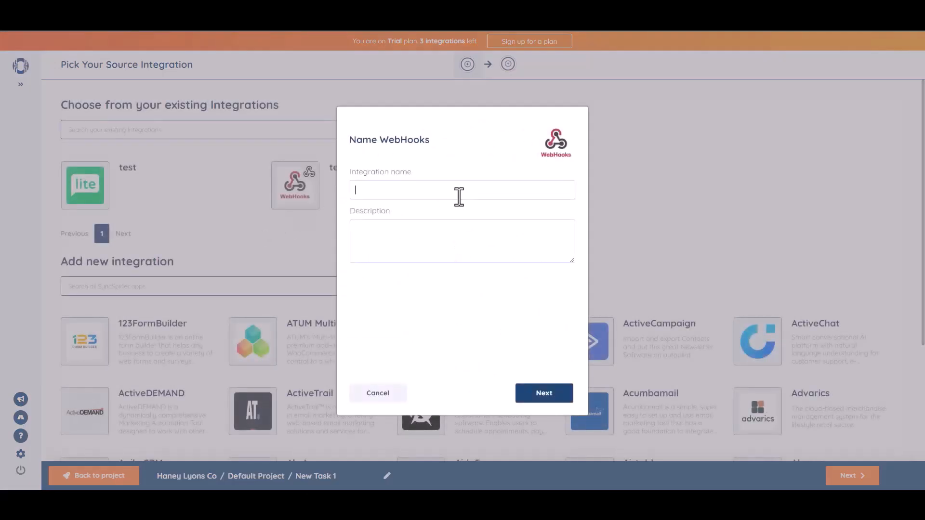
pyautogui.click(459, 195)
pyautogui.write('Bit Integrations')
pyautogui.click(541, 385)
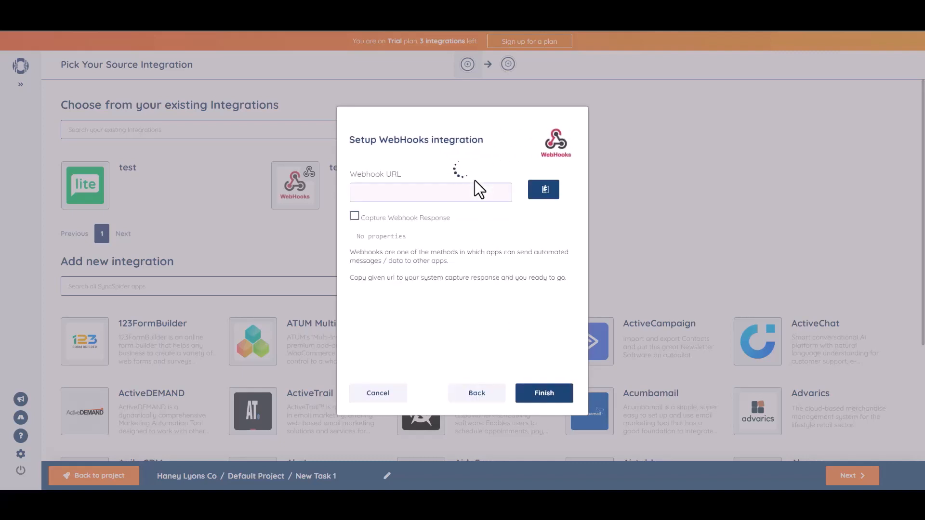
pyautogui.click(545, 192)
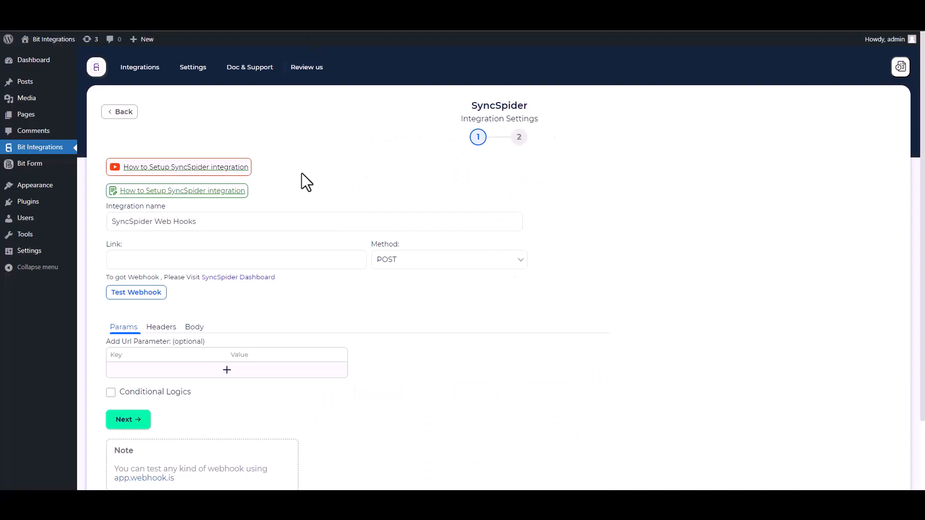
pyautogui.click(169, 259)
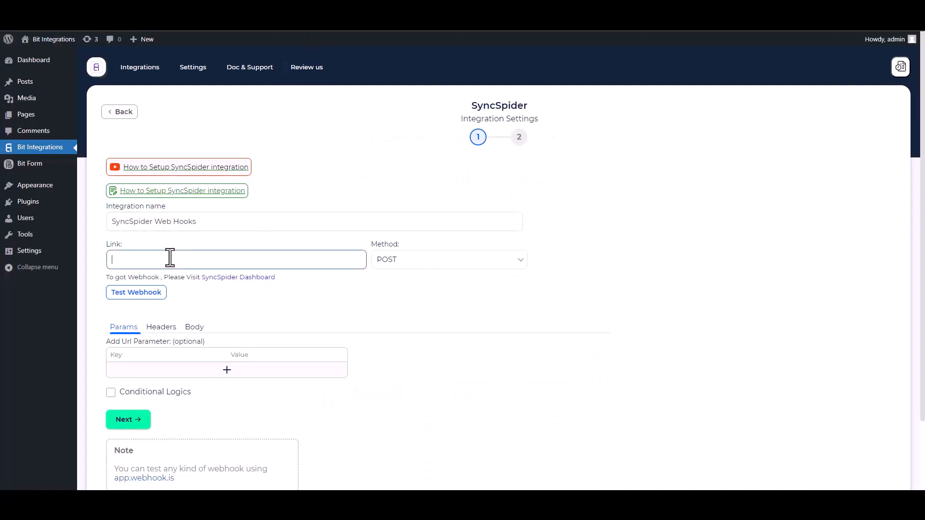
# - Paste the webhook URL as the link and send all form data as application/json
pyautogui.hotkey('ctrl', 'v')
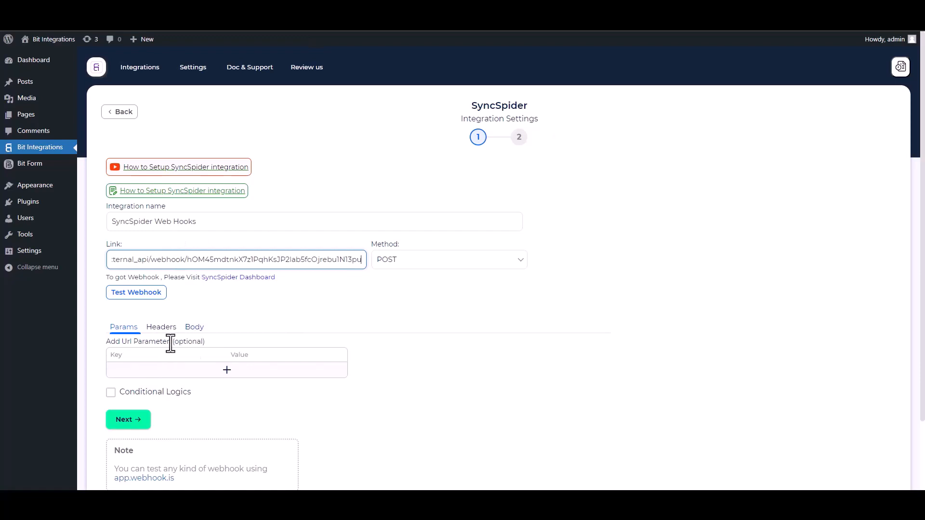
pyautogui.click(195, 332)
pyautogui.click(113, 352)
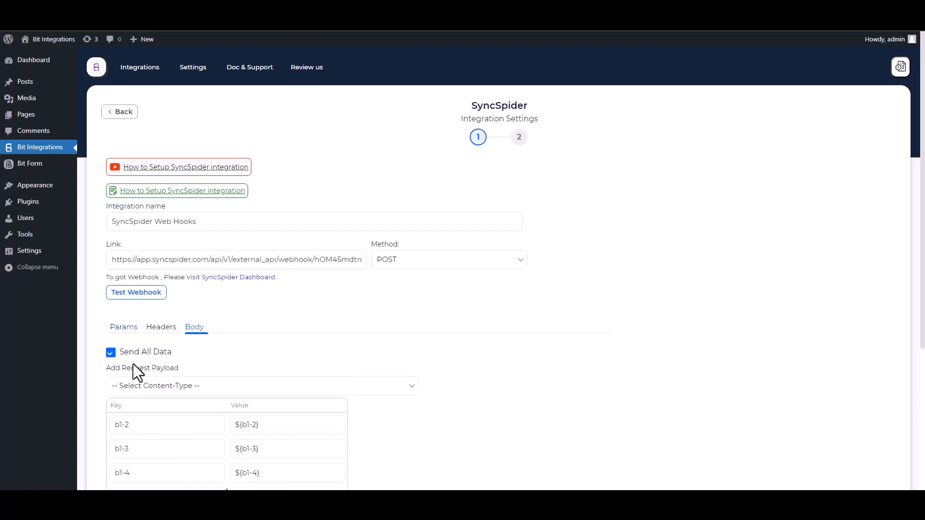
pyautogui.click(172, 388)
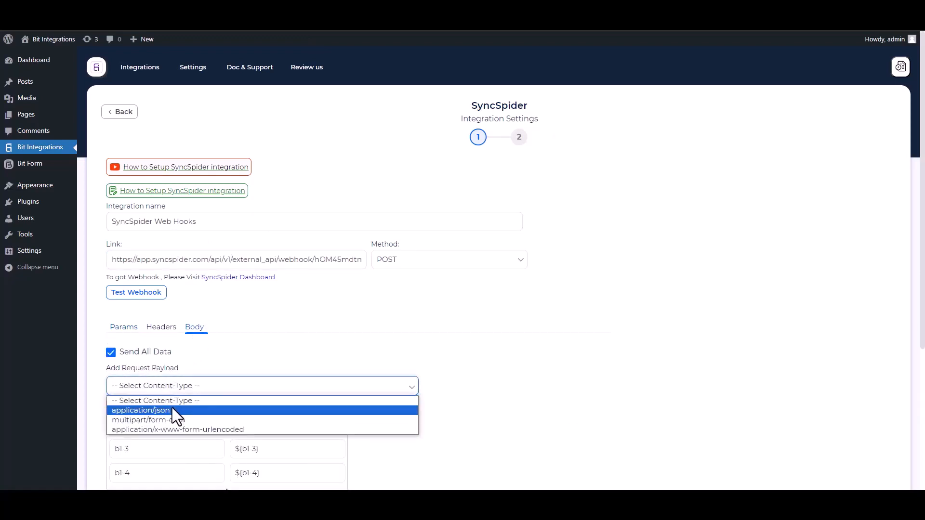
pyautogui.click(172, 409)
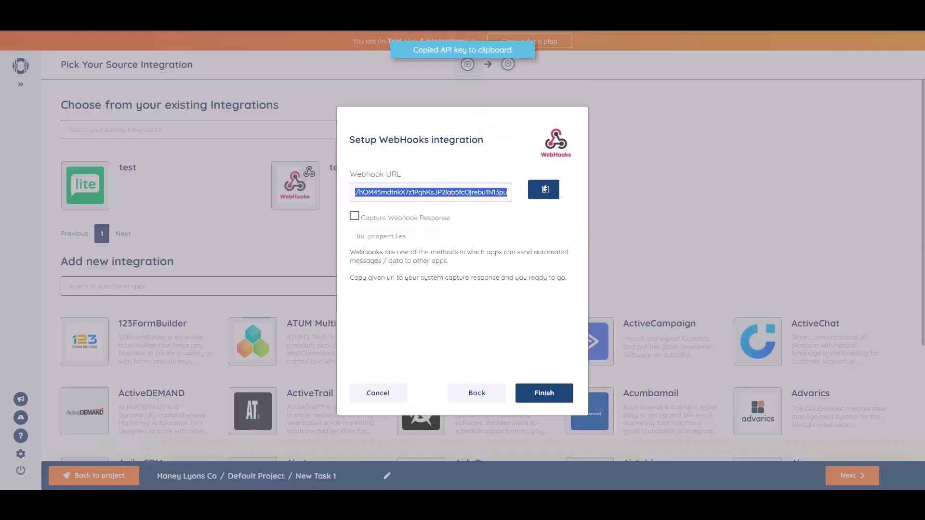
# - Send a test request to capture the webhook response, then finish and save the integration
pyautogui.click(355, 216)
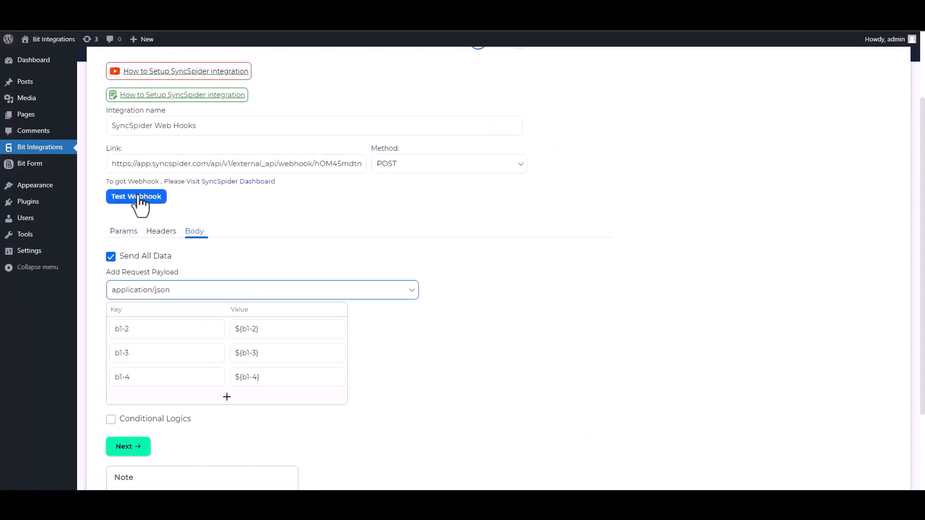
pyautogui.click(139, 197)
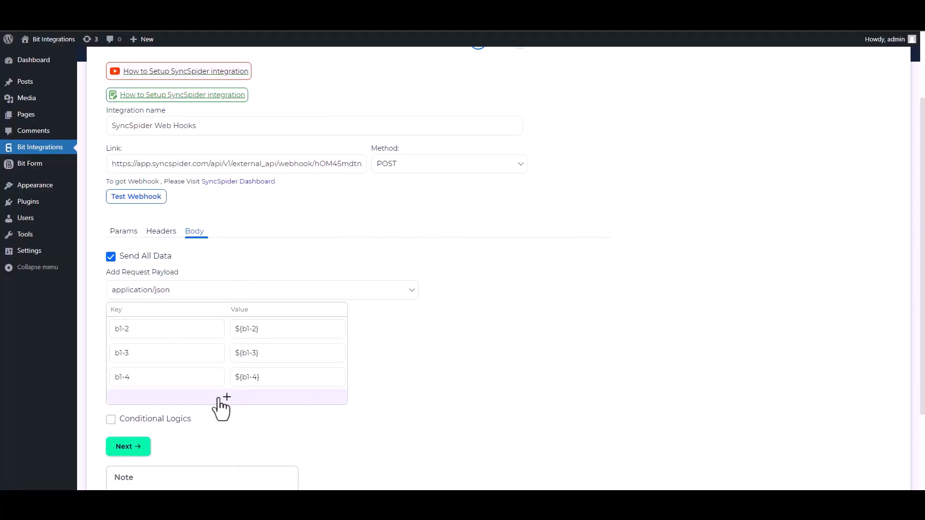
pyautogui.scroll(-2, 918, 217)
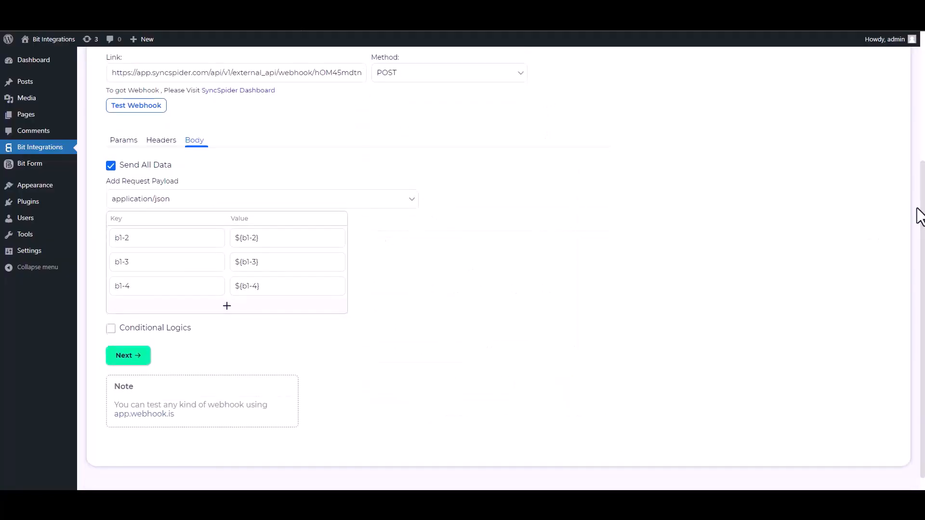
pyautogui.click(111, 328)
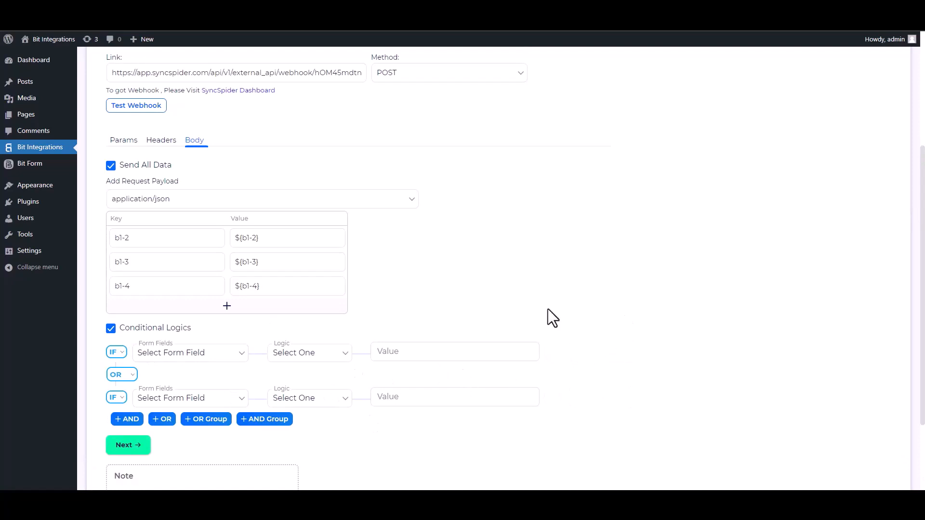
pyautogui.click(111, 329)
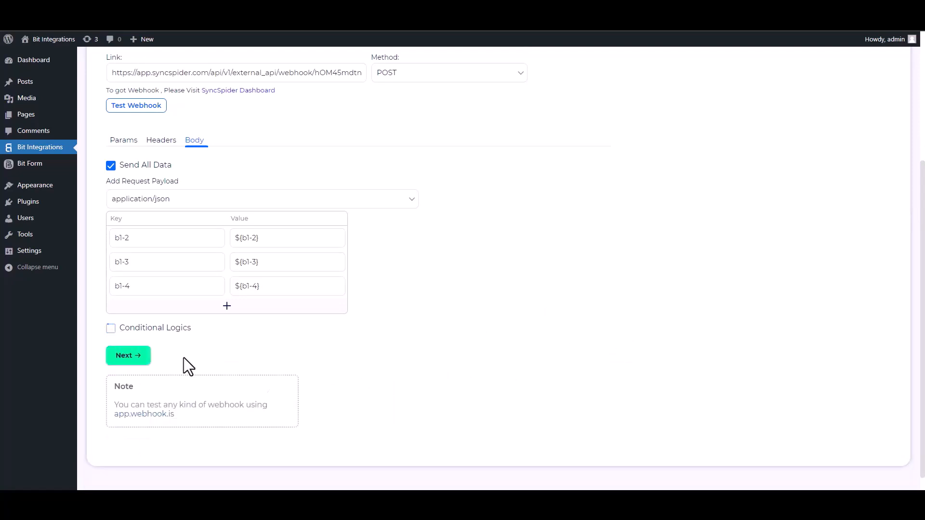
pyautogui.click(140, 362)
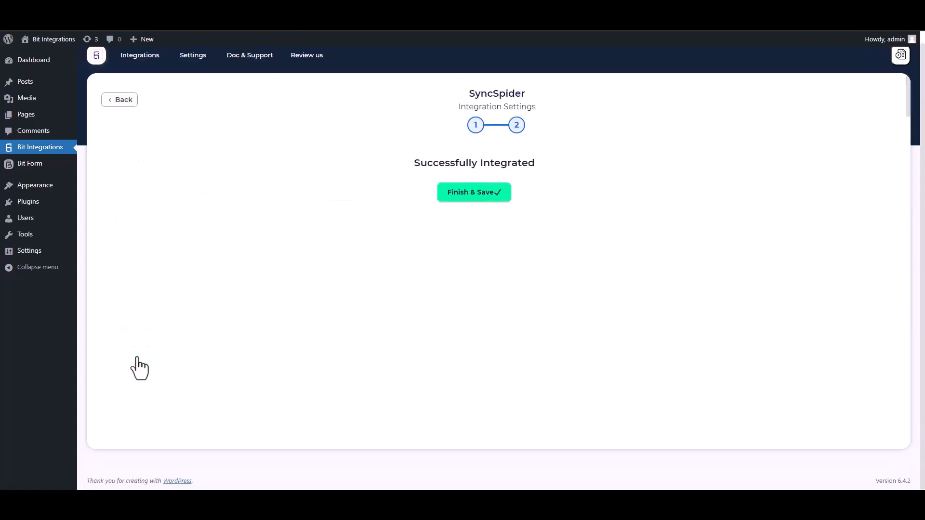
pyautogui.click(467, 198)
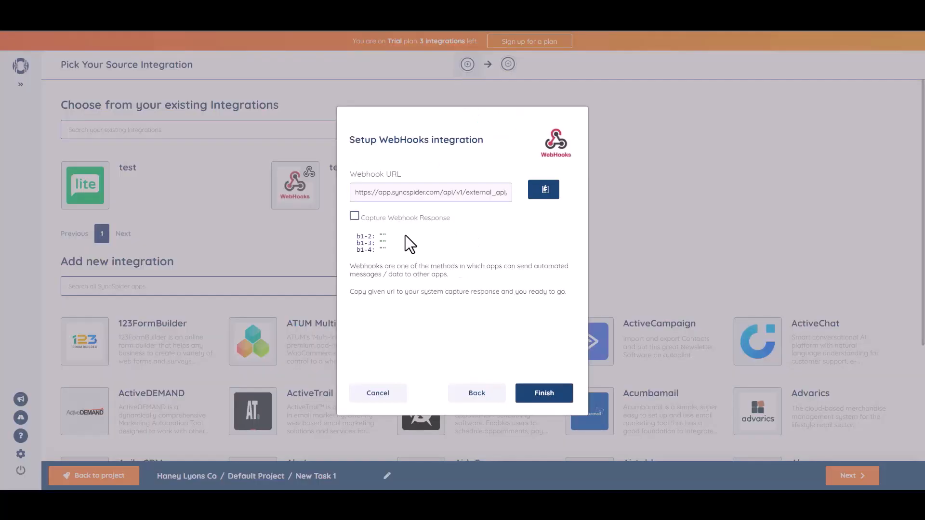
# - Confirm the webhook source and start a new MailerLite target connection
pyautogui.click(543, 396)
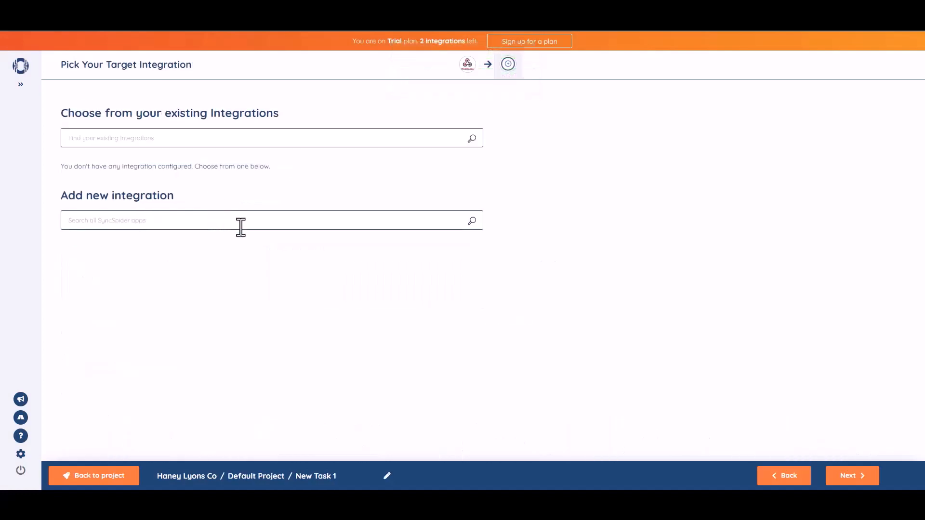
pyautogui.click(242, 224)
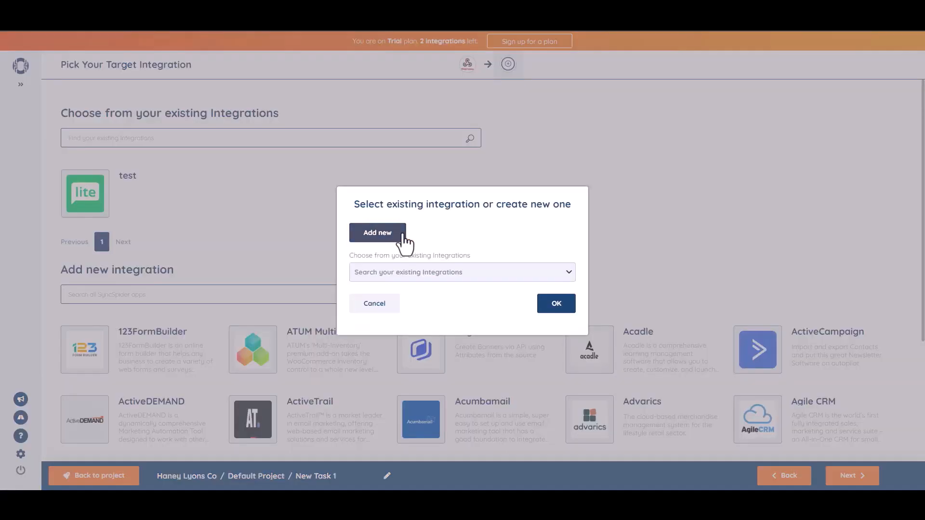
pyautogui.click(396, 236)
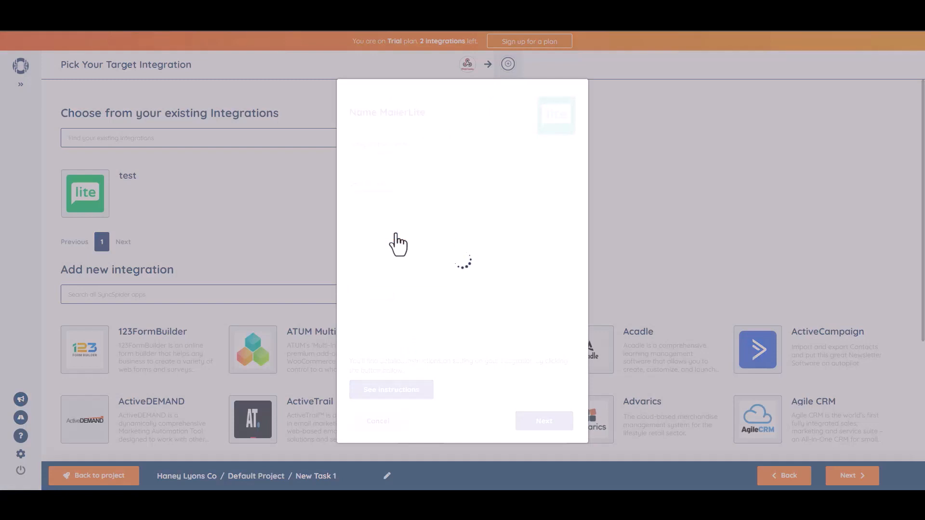
# - Name the MailerLite integration 'Bit Integratio' and authorise it with the pasted API key
pyautogui.click(387, 162)
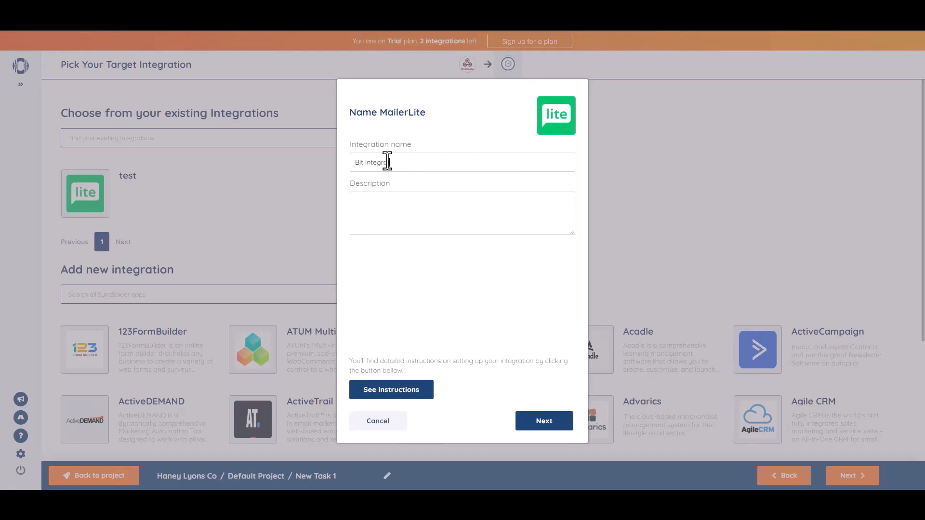
pyautogui.write('Bit Integrations')
pyautogui.click(548, 422)
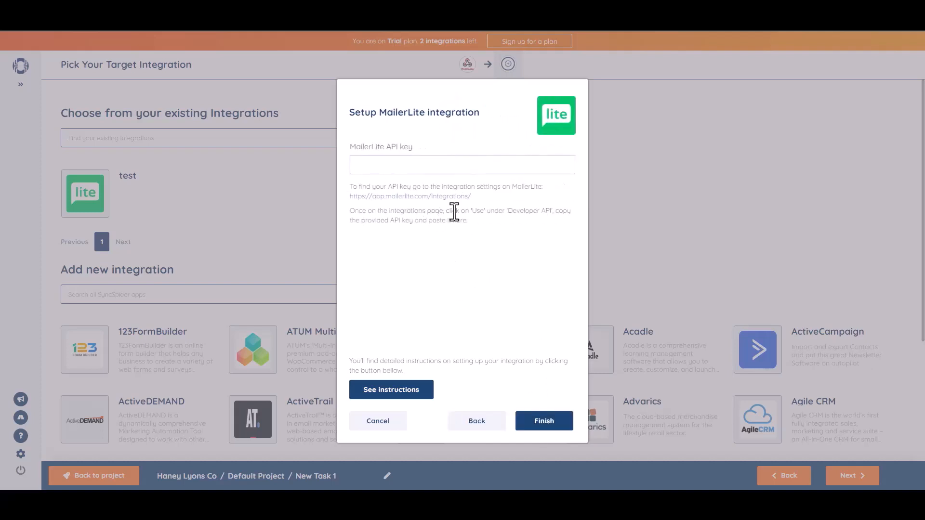
pyautogui.click(417, 166)
pyautogui.hotkey('ctrl', 'v')
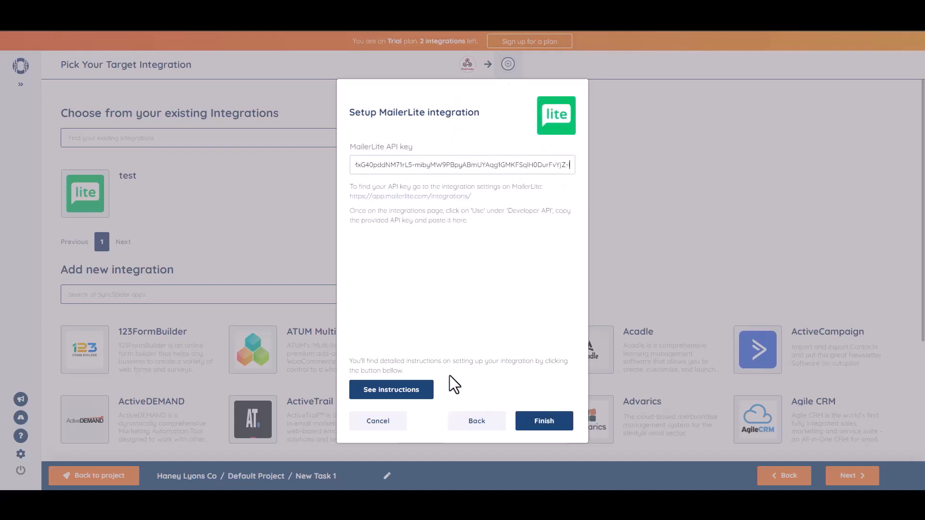
pyautogui.click(552, 423)
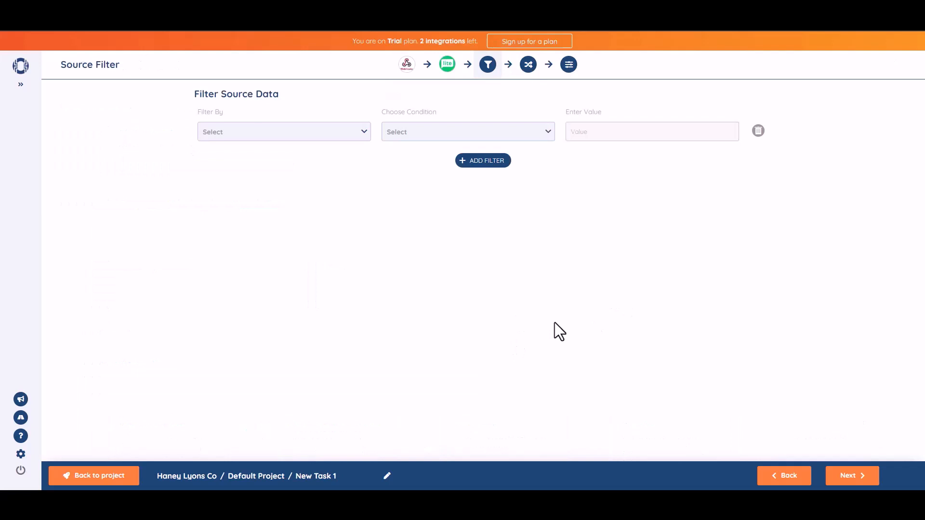
# - Skip the source filter, then map b1-2 to subscriber Name and b1-3 to Email
pyautogui.click(855, 477)
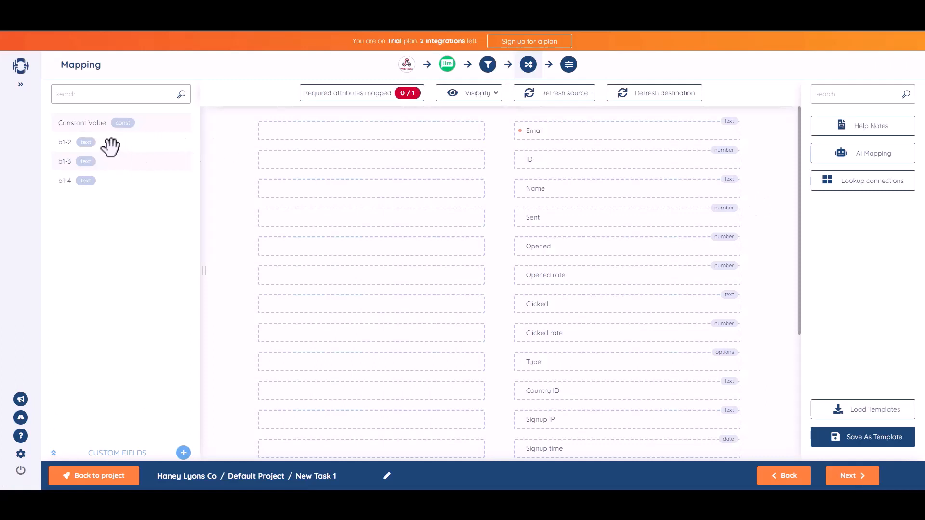
pyautogui.moveTo(111, 144); pyautogui.dragTo(403, 188)
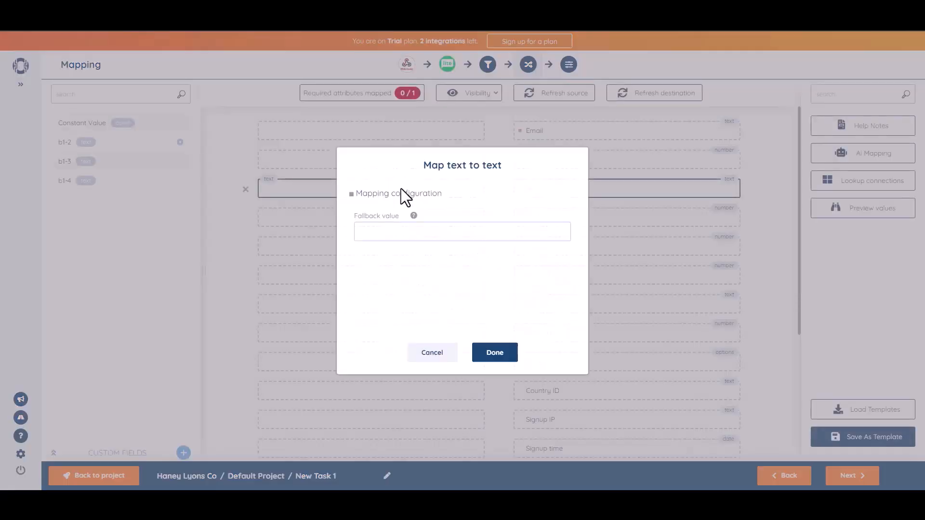
pyautogui.click(477, 355)
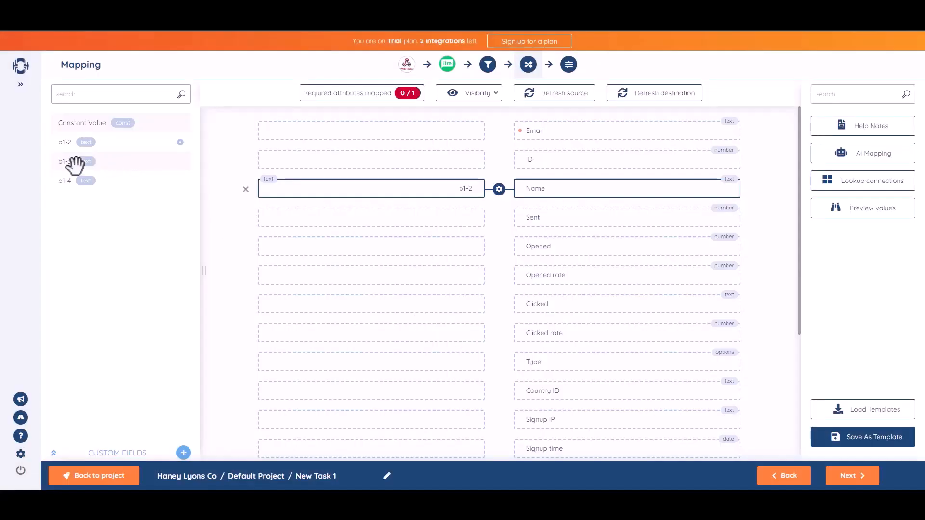
pyautogui.moveTo(68, 163); pyautogui.dragTo(387, 130)
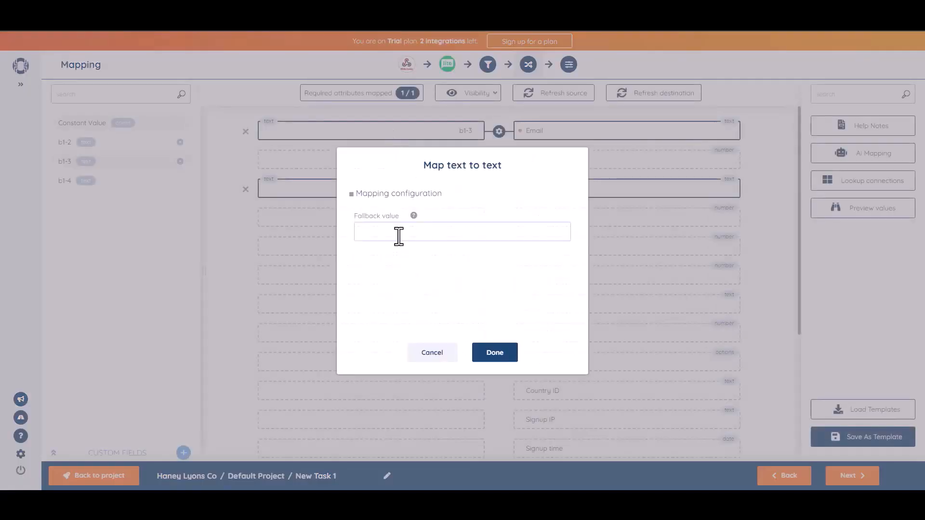
pyautogui.click(504, 357)
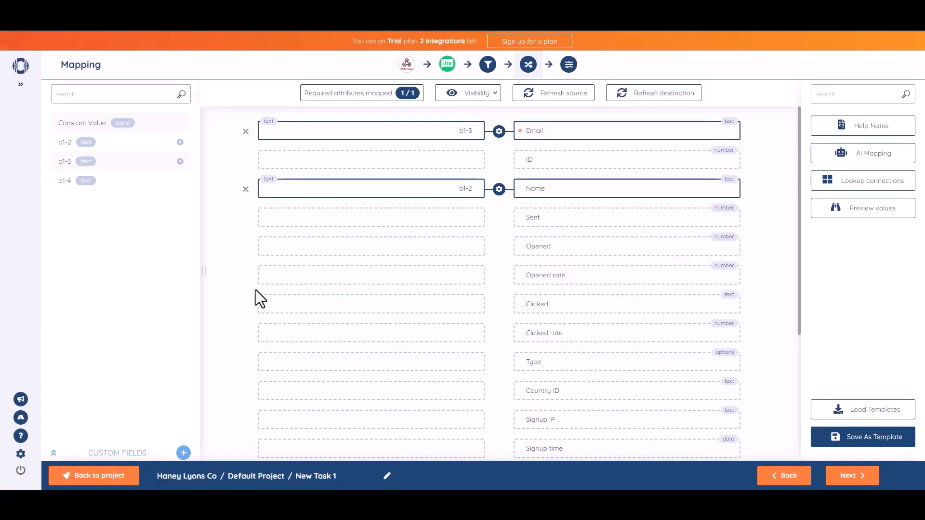
pyautogui.click(854, 478)
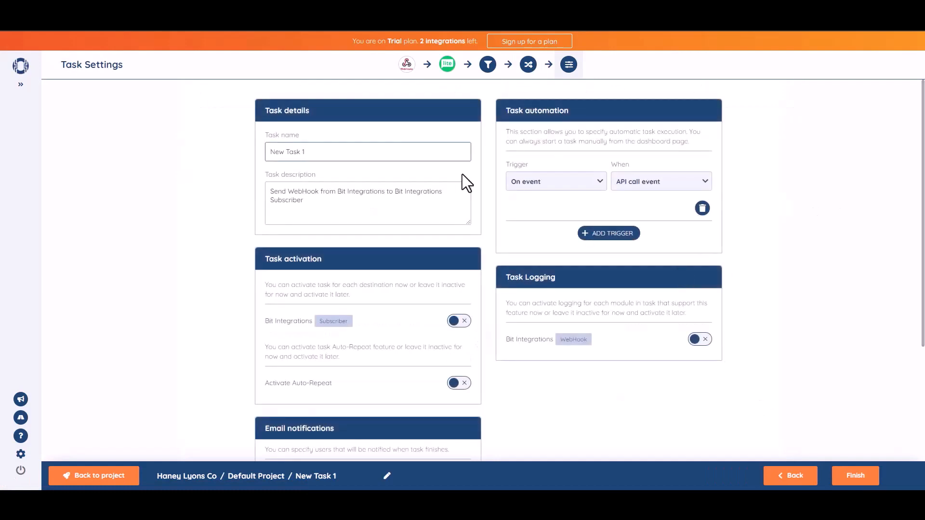
# - Rename the task to 'Bit Integrations'
pyautogui.click(335, 160)
pyautogui.tripleClick(335, 160)
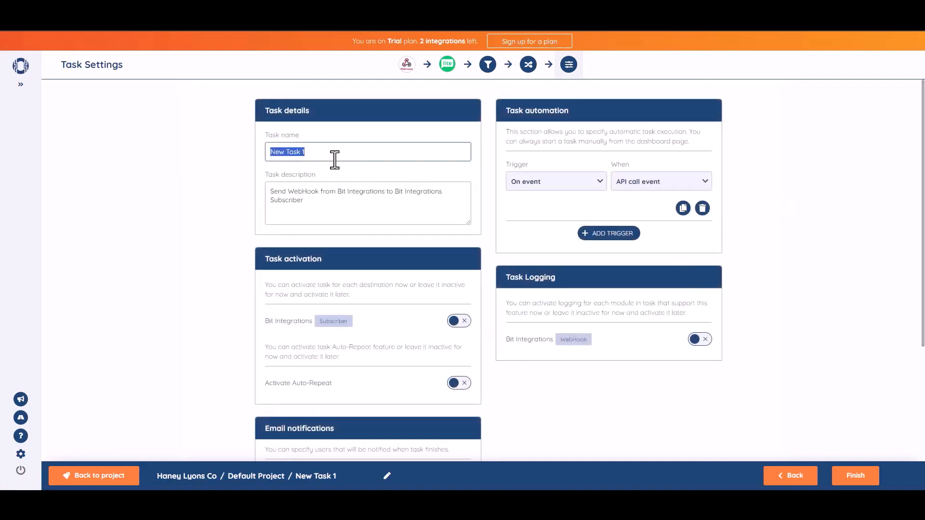
pyautogui.write('Bit Integrations')
pyautogui.click(851, 229)
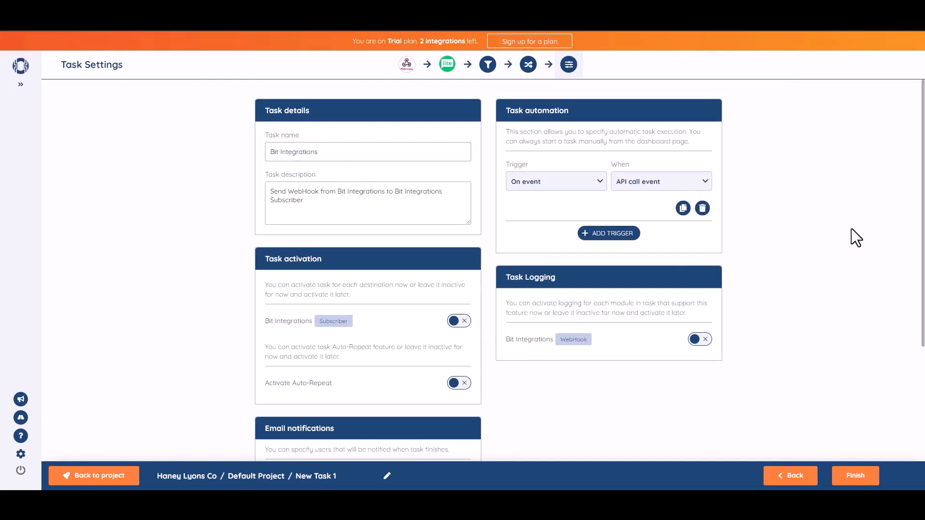
# - Activate the Bit Integrations Subscriber destination and finish the task
pyautogui.scroll(-1, 852, 229)
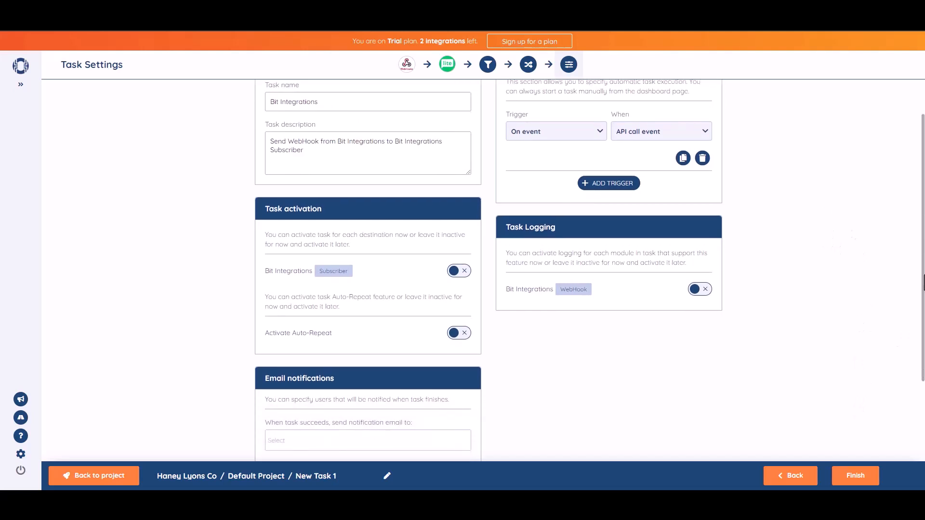
pyautogui.click(465, 273)
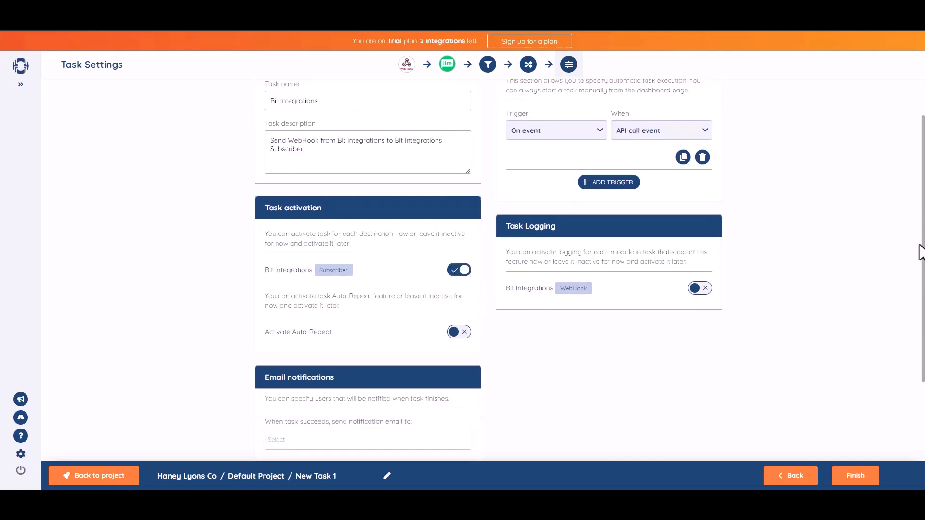
pyautogui.scroll(-2, 908, 278)
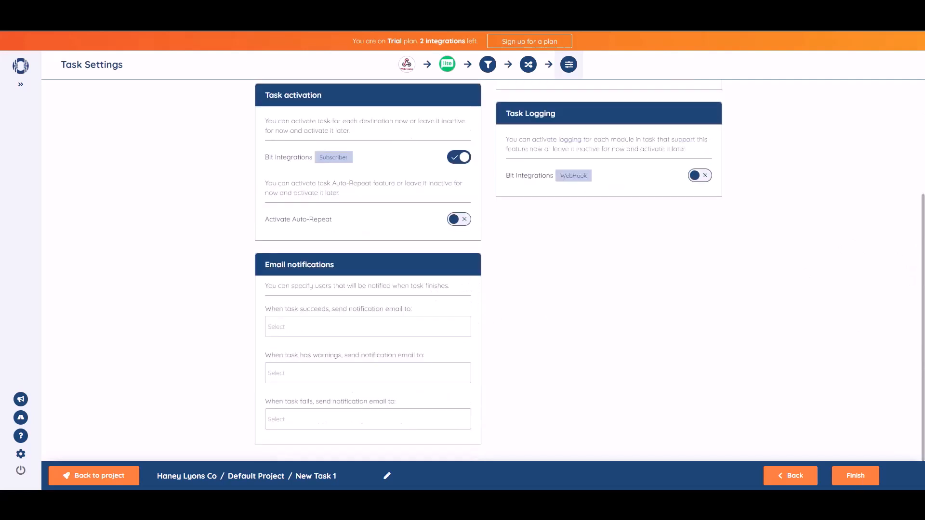
pyautogui.click(858, 482)
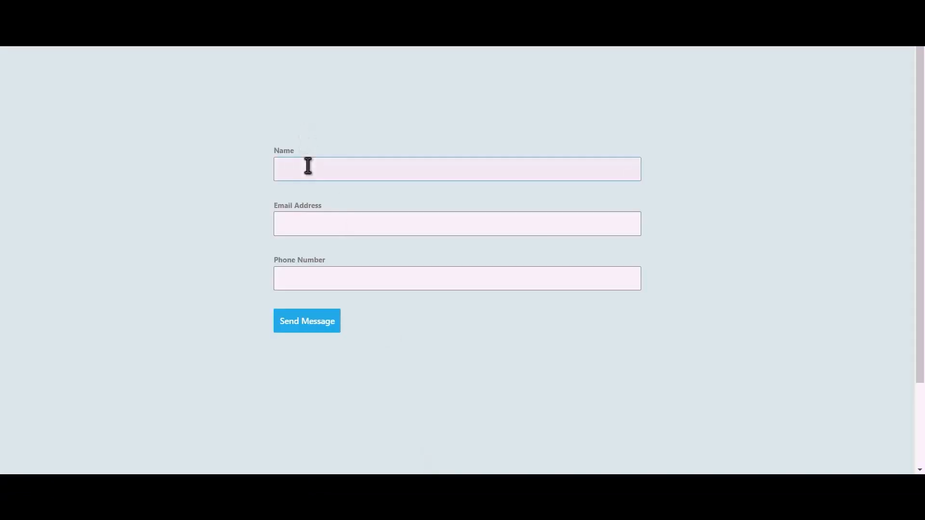
# - Submit the contact form with name 'Bit Integrations', a support e-mail address and a phone number
pyautogui.click(308, 165)
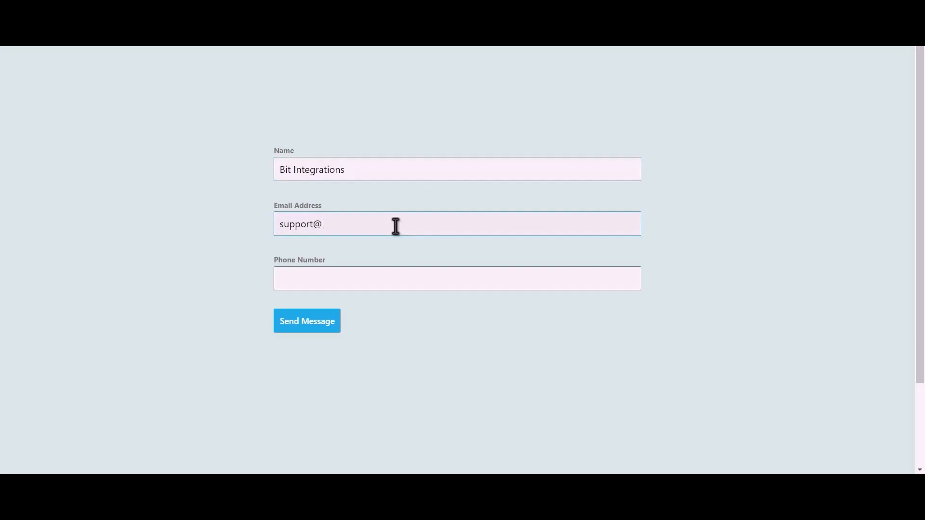
pyautogui.click(399, 275)
pyautogui.write('444555666')
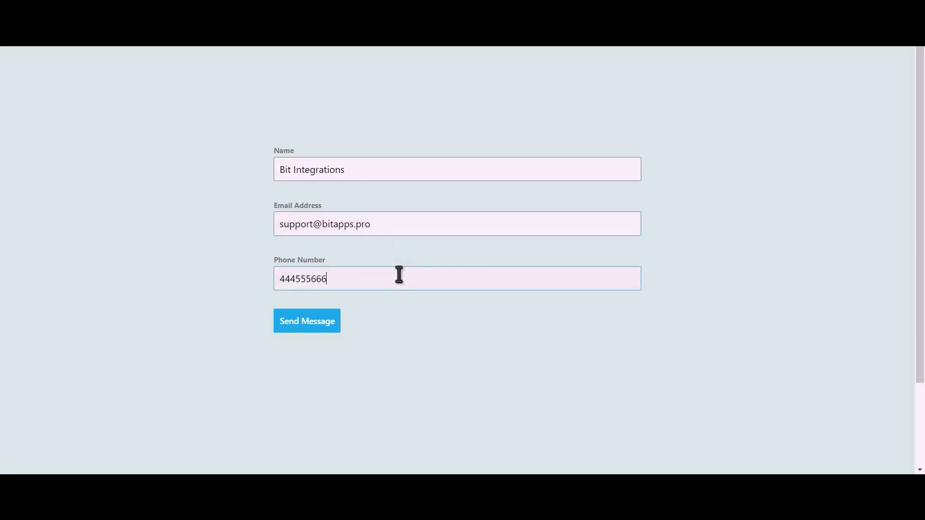
pyautogui.click(305, 327)
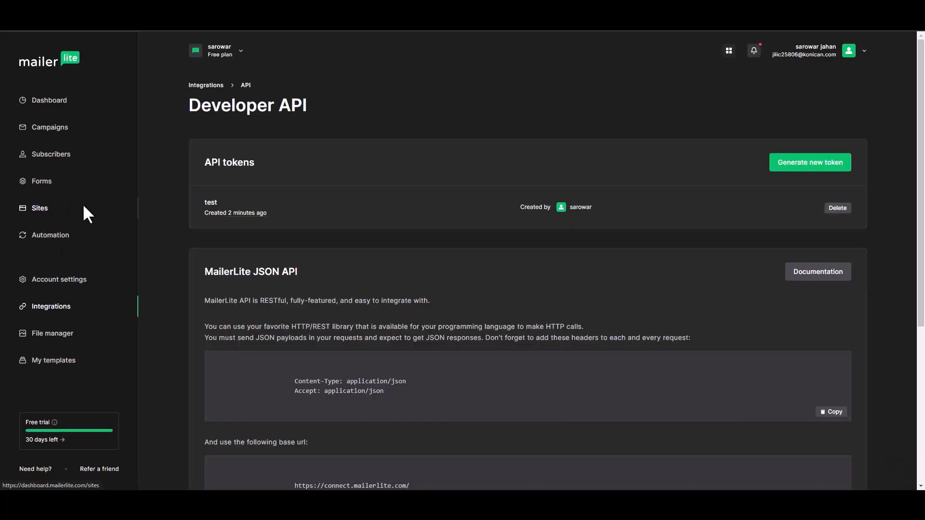
# - Open MailerLite's Subscribers list to check for the submitted e-mail
pyautogui.click(54, 157)
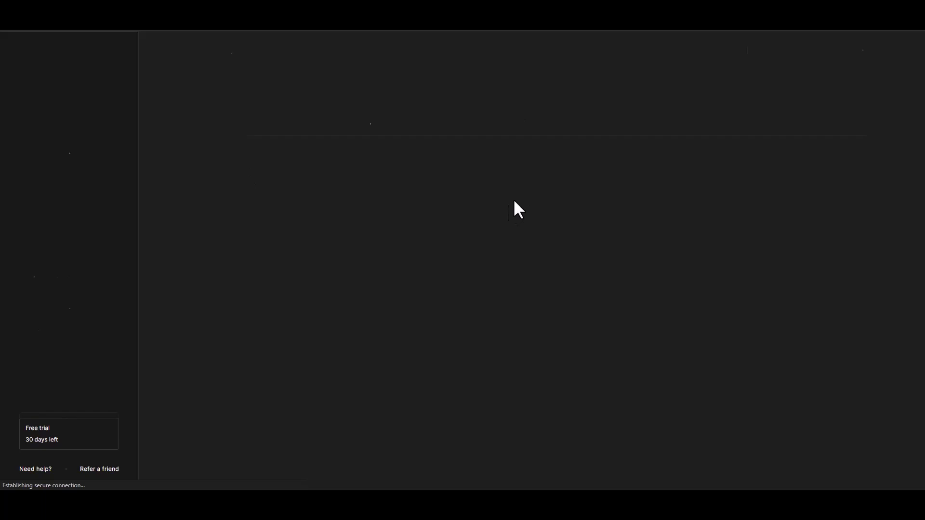